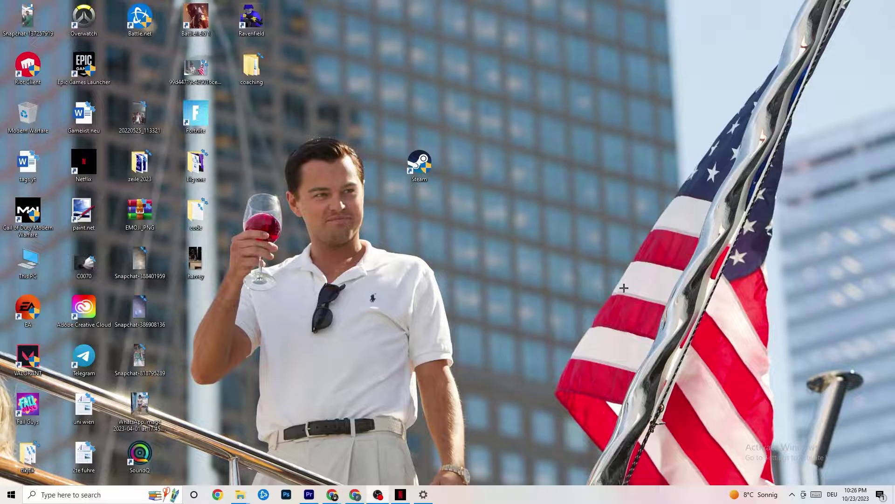
left_click_drag(438, 179, 381, 141)
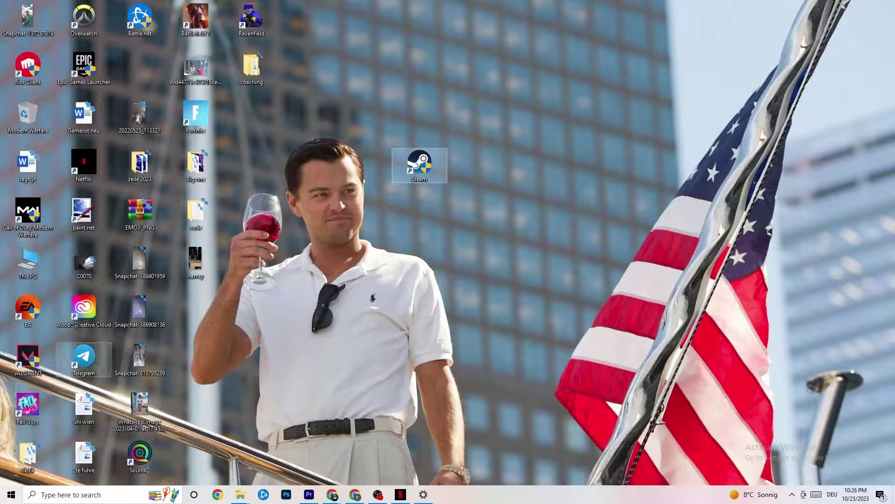
mouse_move(422, 174)
left_mouse_down()
mouse_move(428, 181)
mouse_move(422, 177)
left_mouse_up()
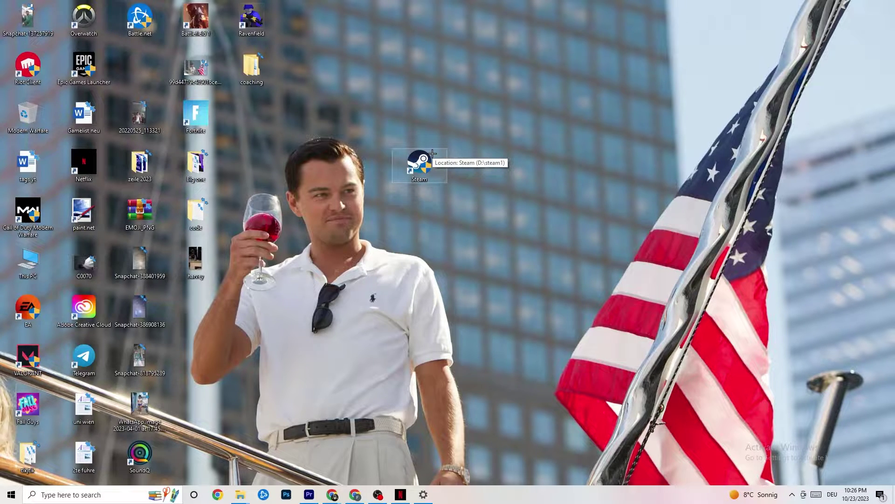
right_click(428, 165)
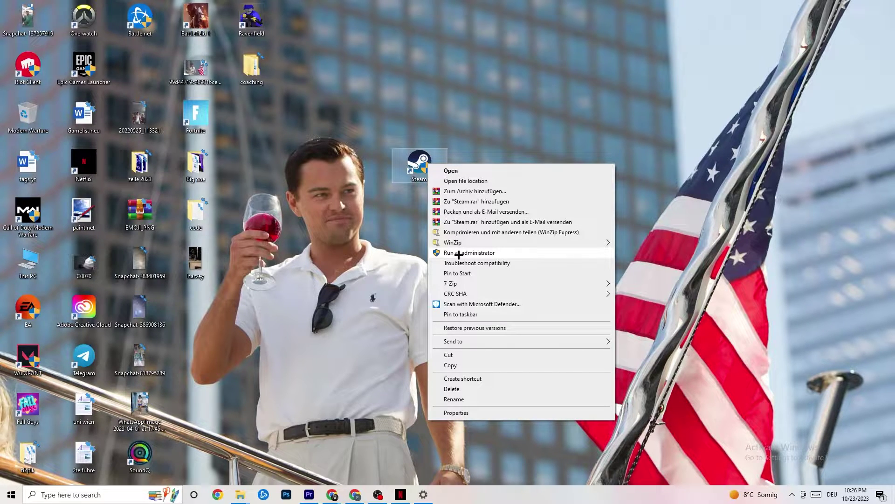
left_click(383, 248)
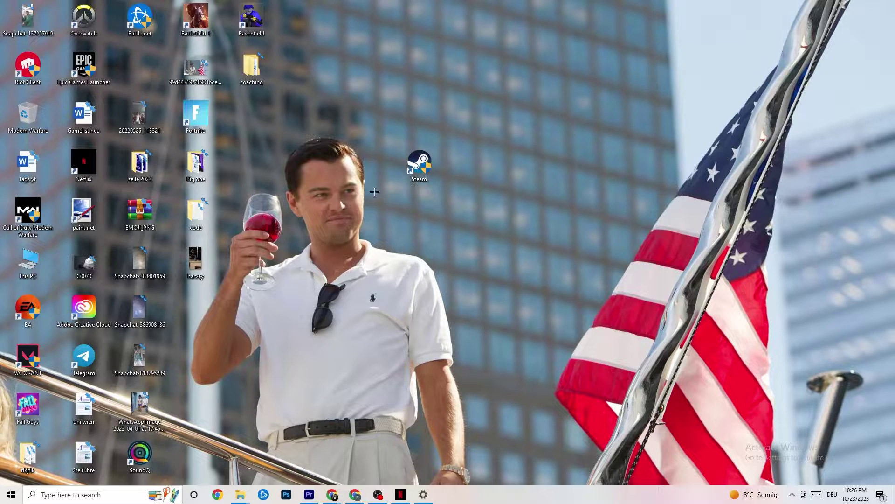
Step: Open the Steam shortcut's properties, review its compatibility settings and the available compatibility modes, and accept the dialog
right_click(417, 166)
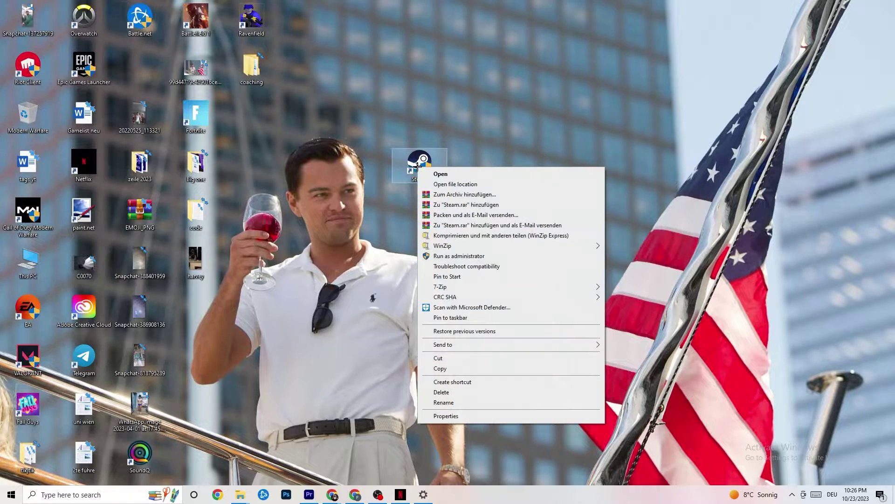
left_click(465, 419)
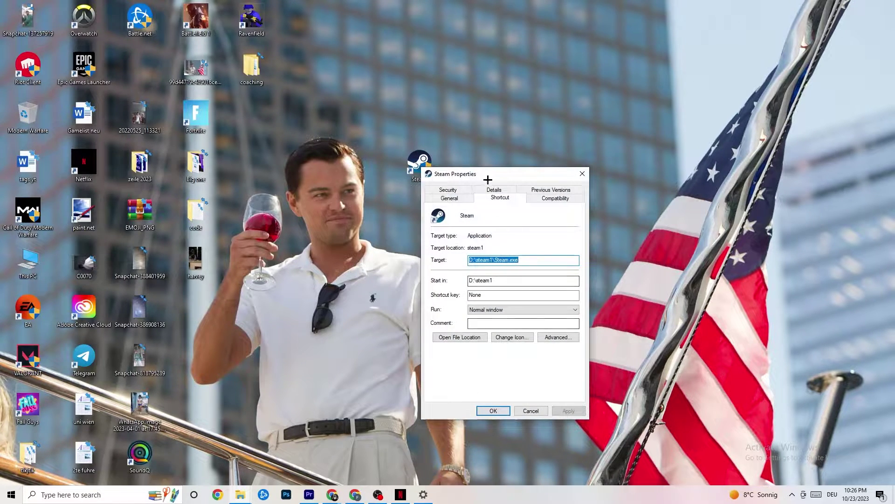
left_click_drag(490, 173, 441, 105)
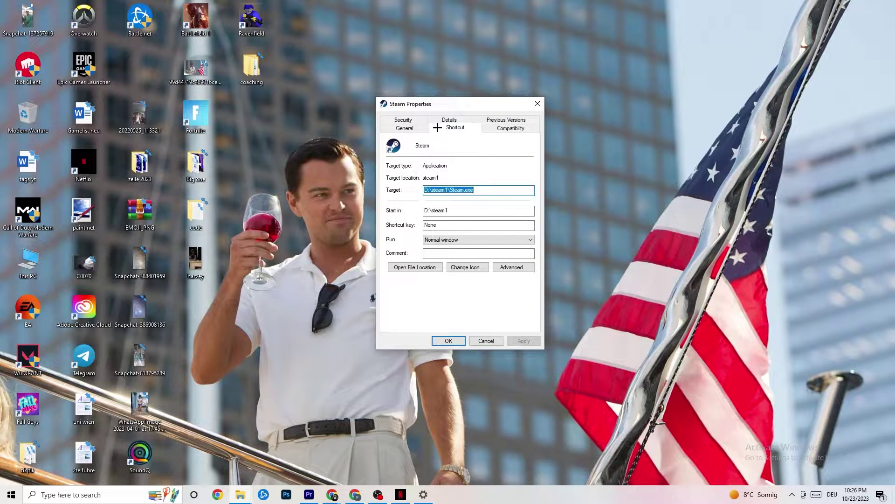
left_click(486, 127)
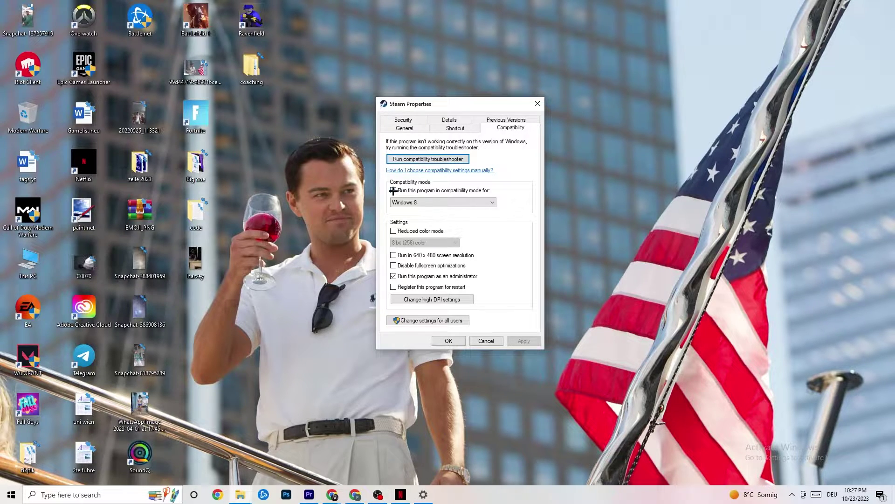
left_click(434, 202)
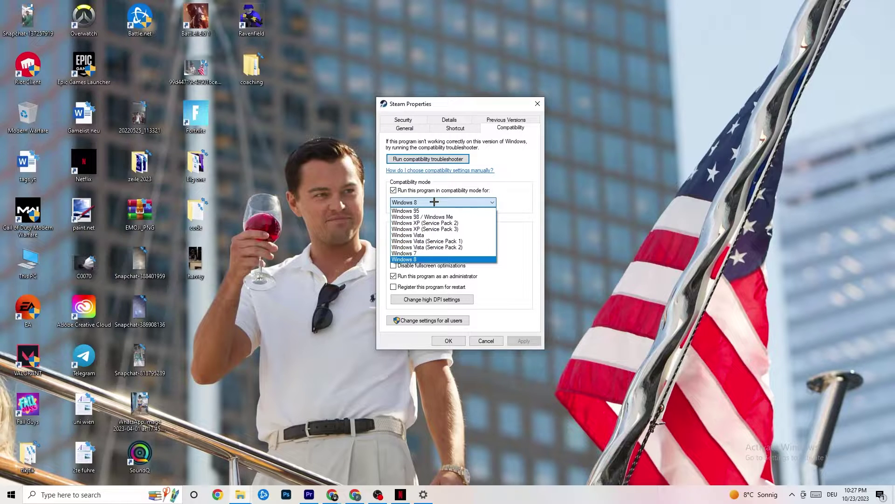
left_click(507, 206)
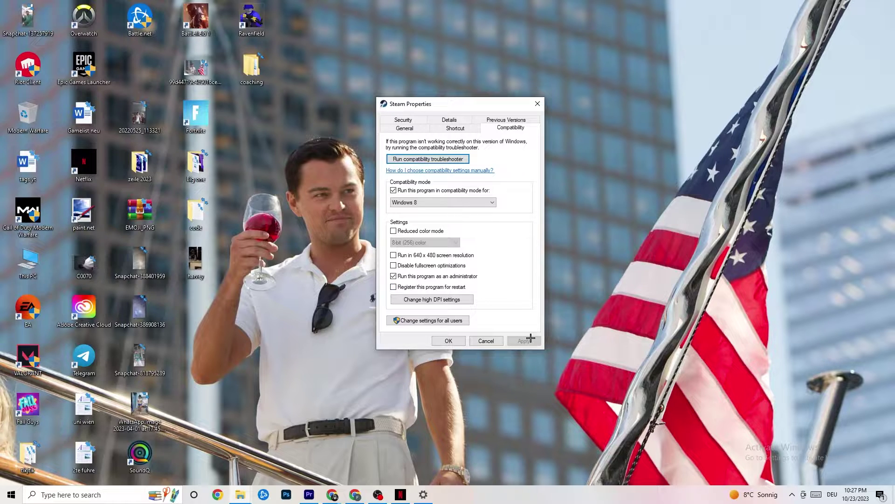
left_click(449, 343)
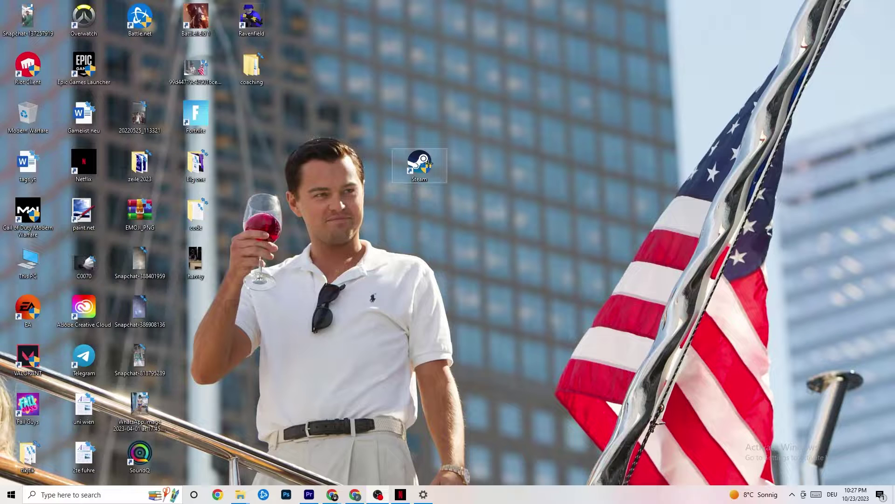
left_click(11, 494)
left_click(310, 465)
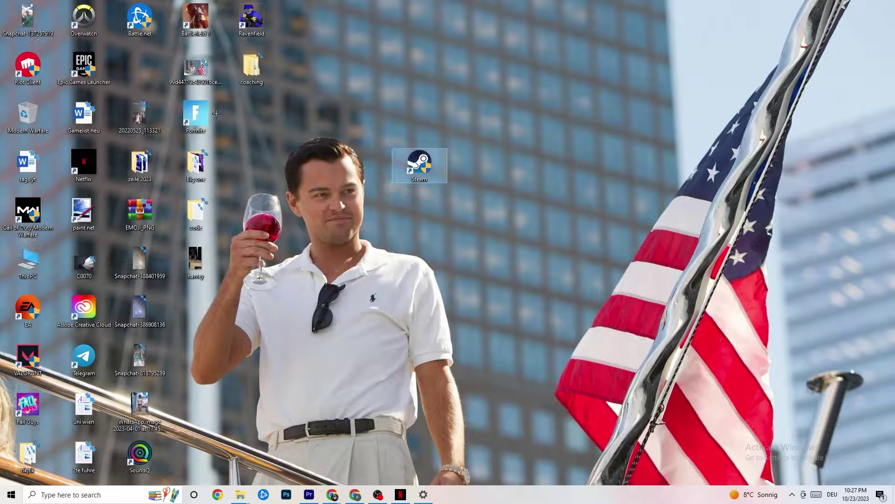
right_click(410, 170)
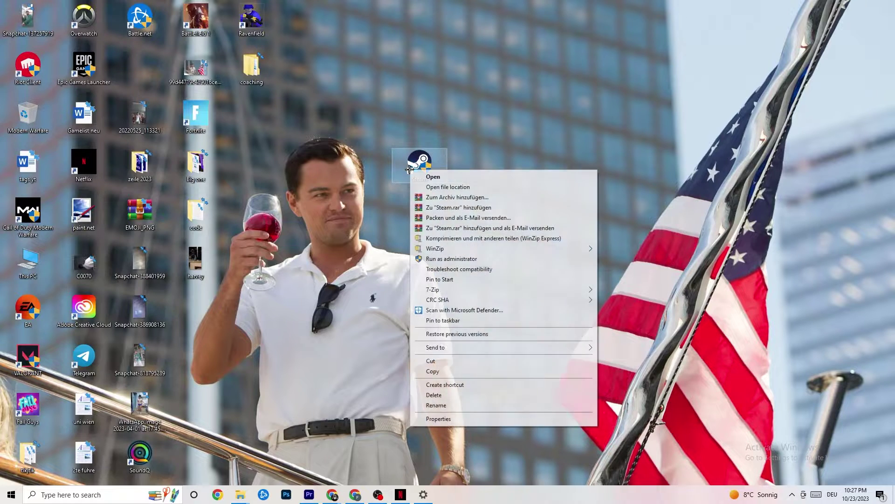
left_click(398, 259)
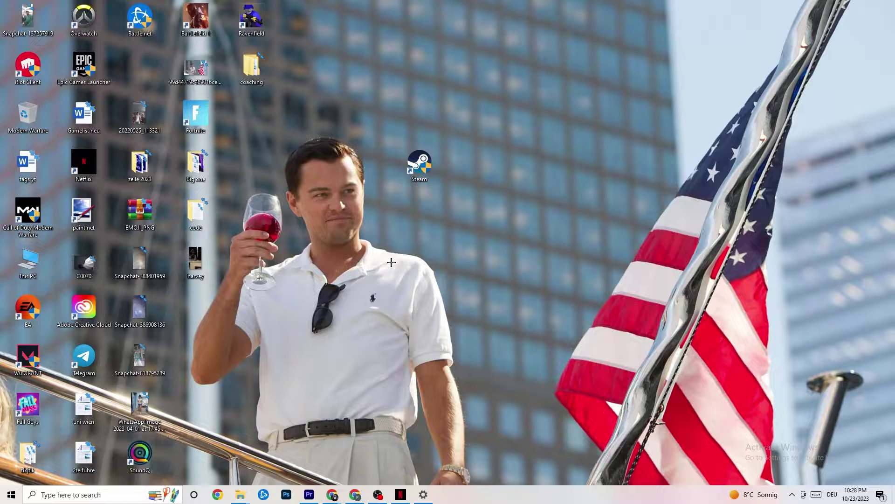
Step: Open Task Manager, maximize it, and examine the running processes and the actions available for Google Chrome
right_click(497, 501)
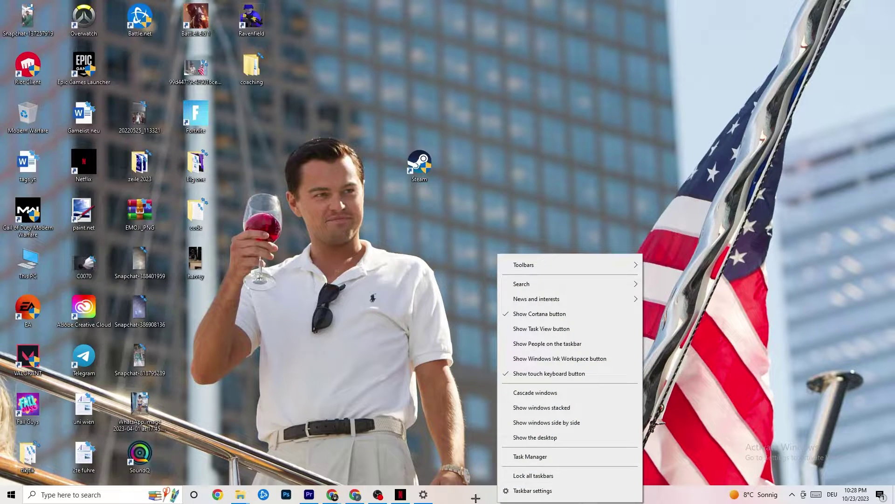
left_click(538, 457)
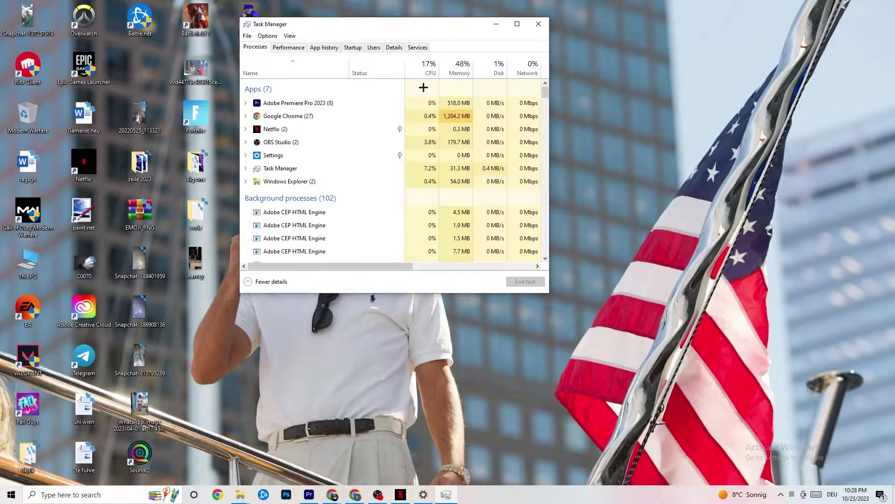
left_click(517, 23)
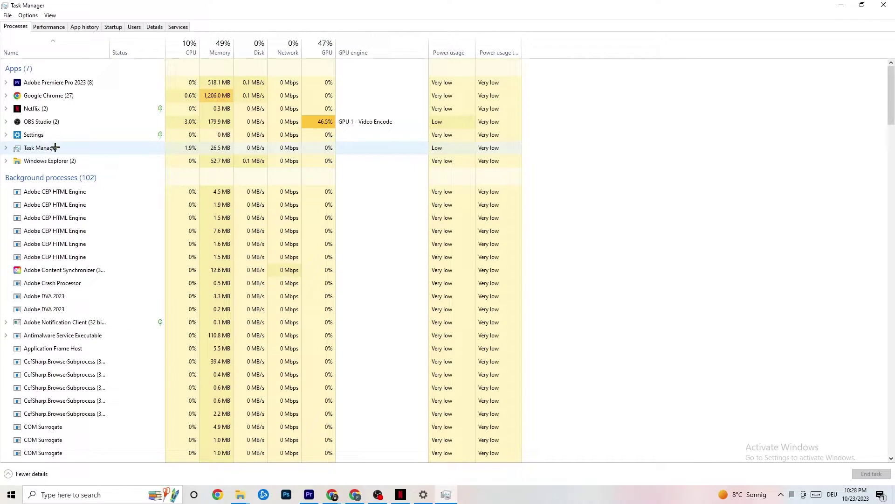
right_click(65, 96)
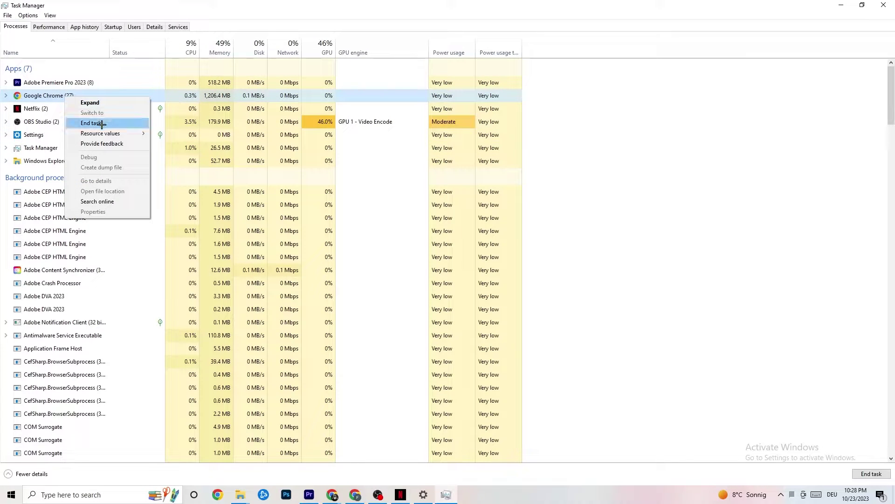
left_click(637, 111)
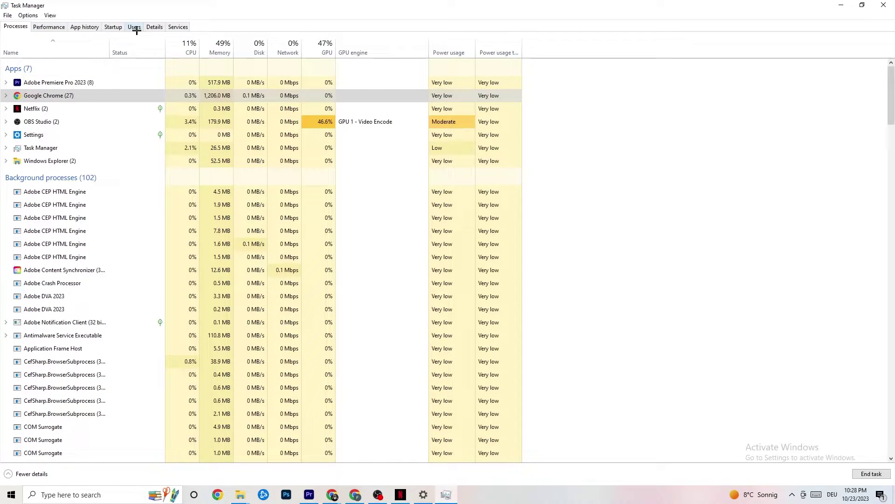
Step: View the process details and inspect the priority levels available for the Adobe Premiere Pro process
left_click(154, 27)
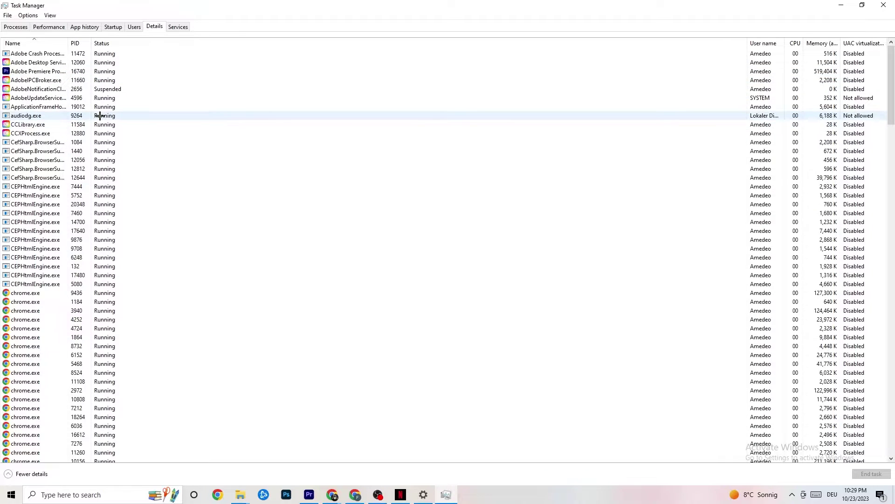
right_click(49, 74)
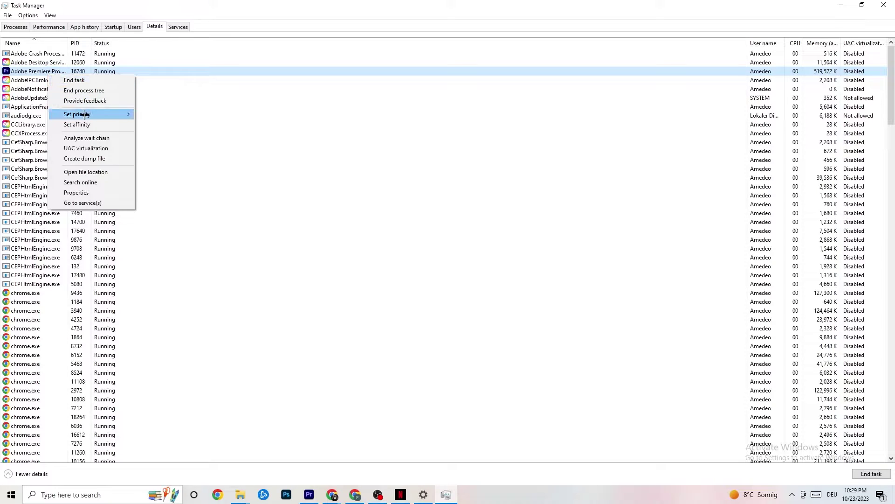
mouse_move(85, 114)
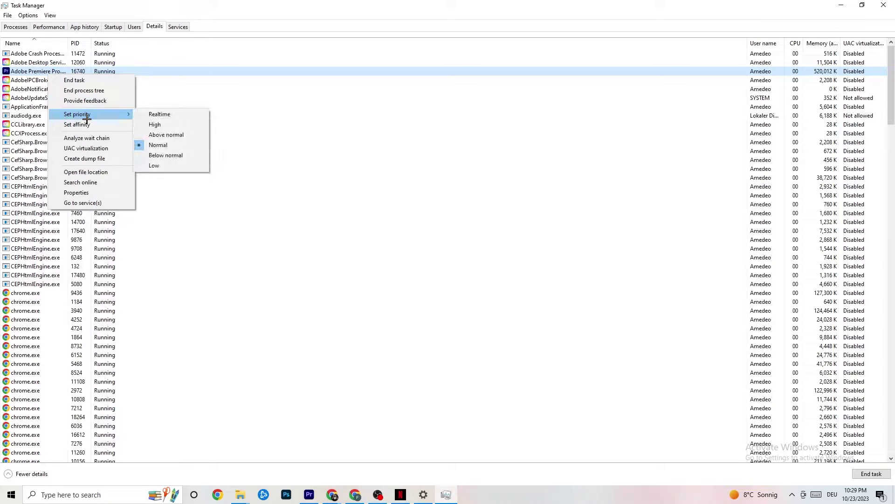
left_click(124, 110)
mouse_move(124, 111)
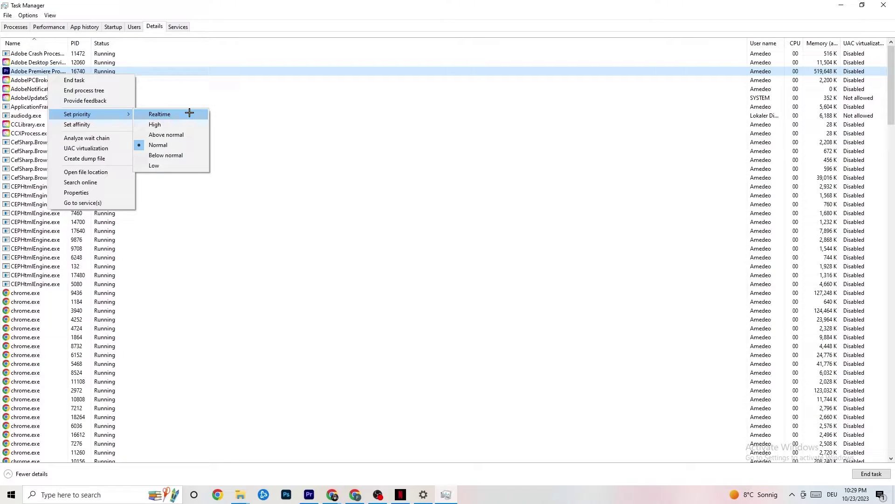
left_click(240, 98)
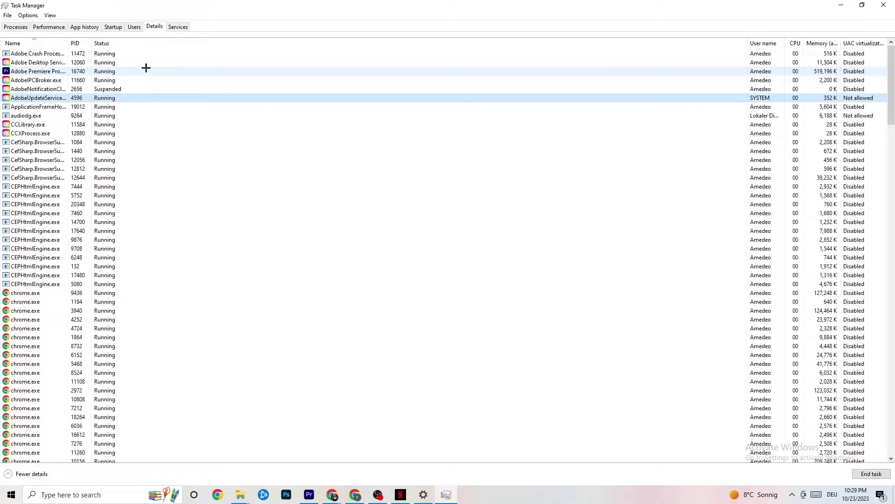
Step: Review the startup apps and the actions available for Razer Synapse, and close Task Manager
left_click(113, 26)
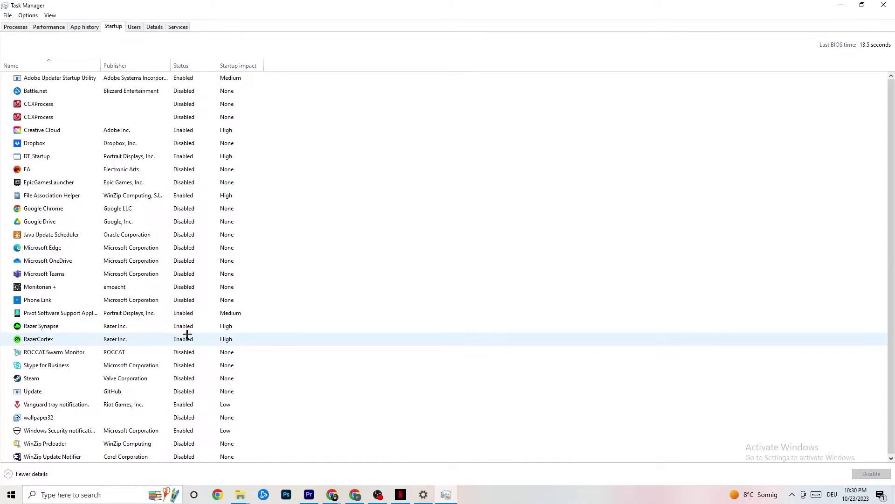
right_click(234, 326)
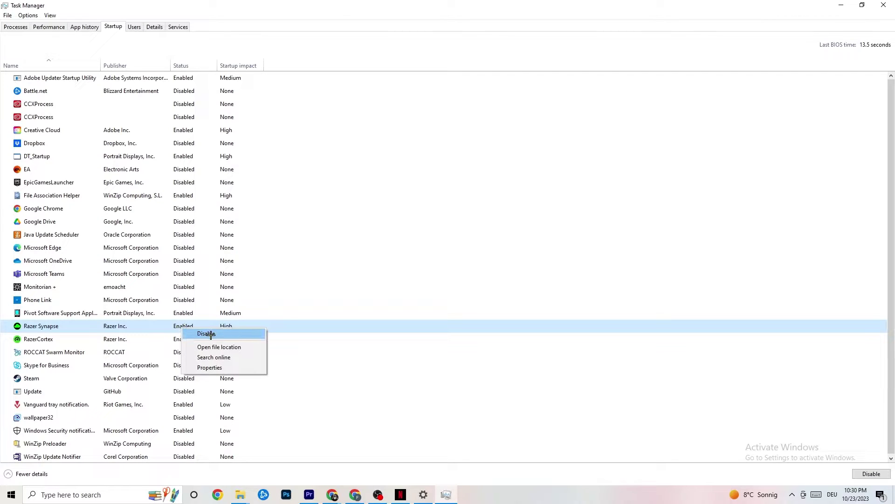
left_click(462, 47)
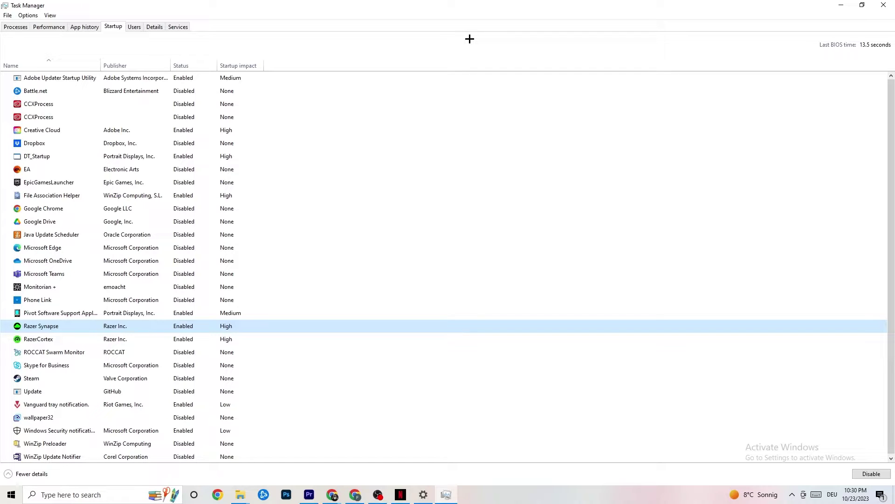
left_click(879, 4)
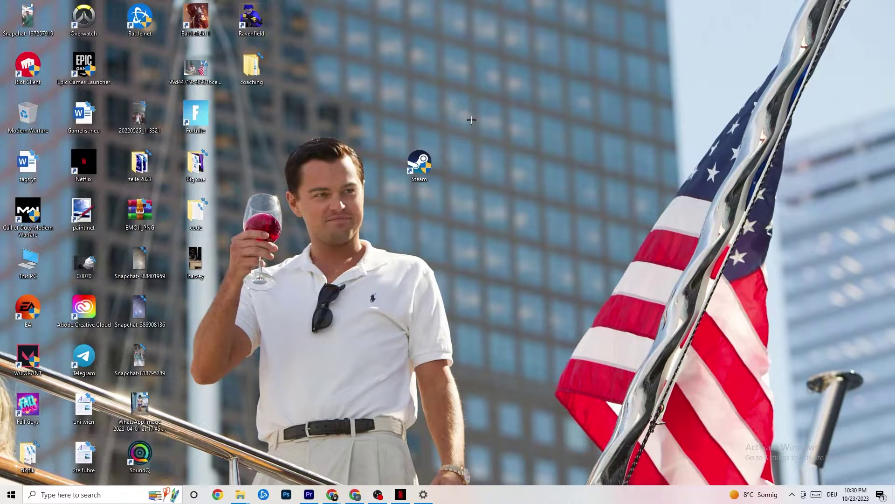
Step: Open the Windows display settings and examine the scale and layout options, including the choices for text and app size
left_click(9, 497)
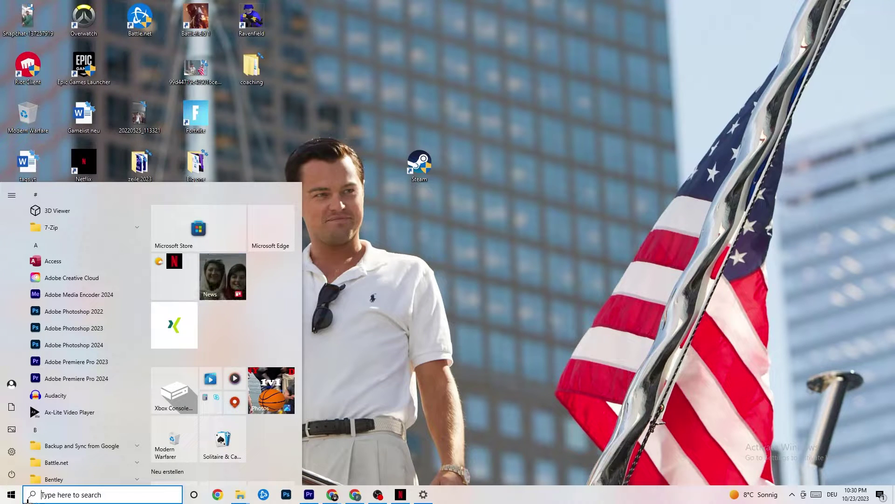
left_click(12, 452)
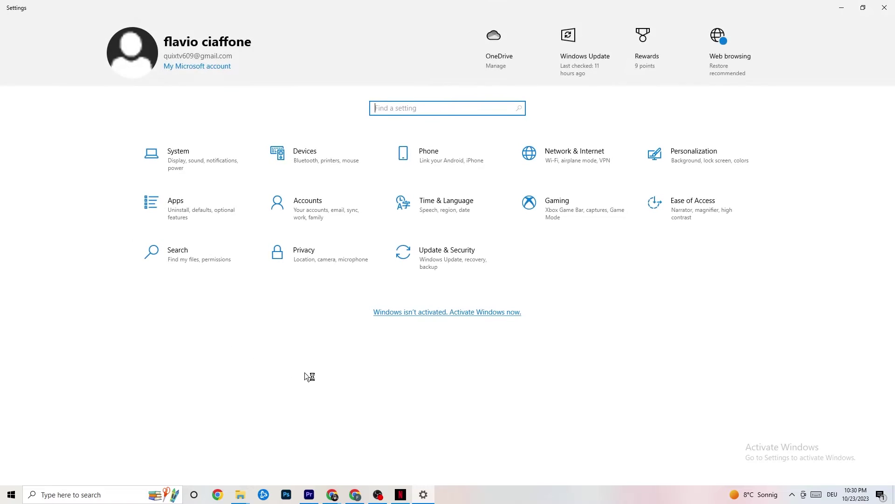
left_click(196, 158)
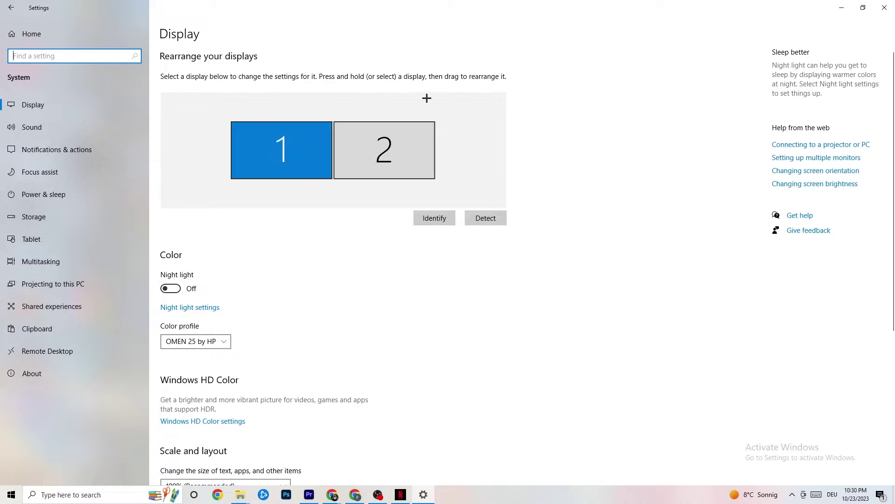
scroll(435, 105, "down", 5)
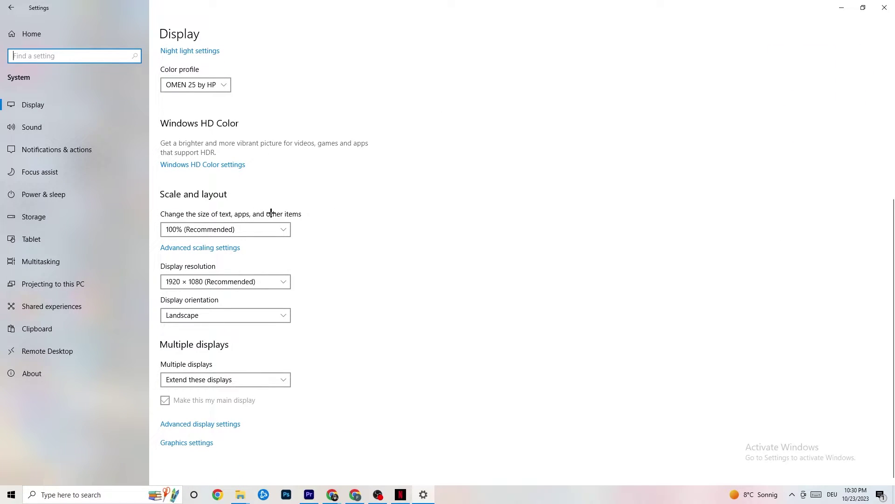
left_click(261, 227)
left_click(353, 180)
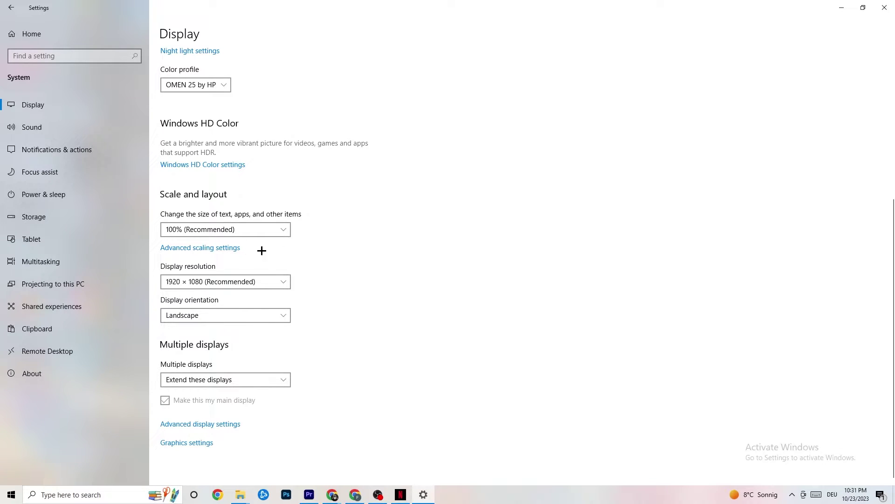
Step: From the Power & sleep settings, review the power plans in Power Options and close that window
left_click(56, 193)
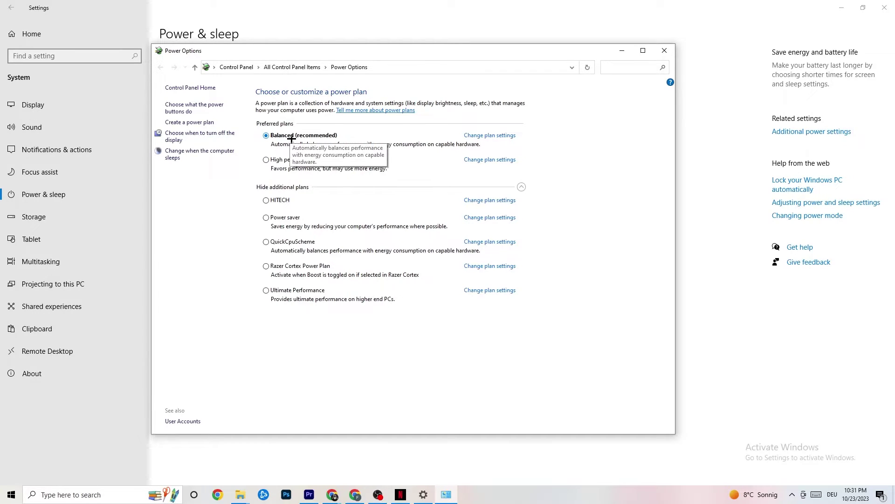
left_click(664, 51)
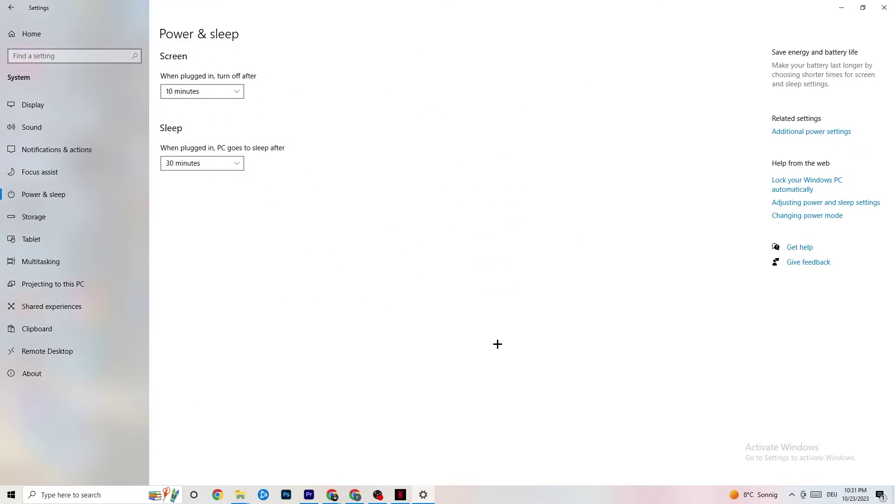
Step: Open the Storage Sense configuration and review the choices for its run frequency and for deleting recycle bin files
left_click(70, 222)
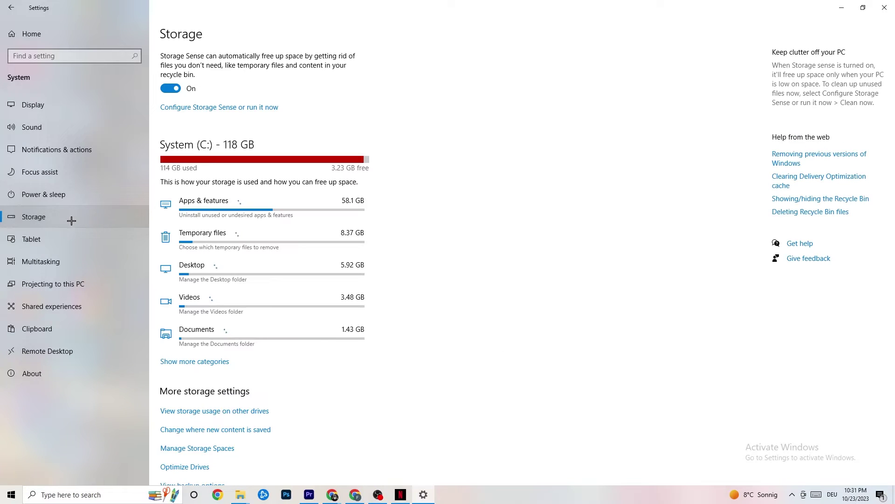
left_click(211, 108)
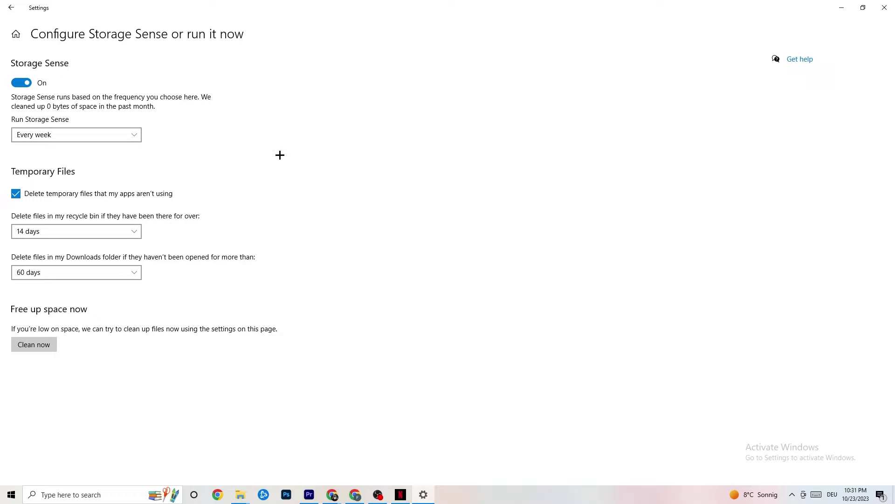
left_click(108, 135)
left_click(100, 137)
left_click(77, 138)
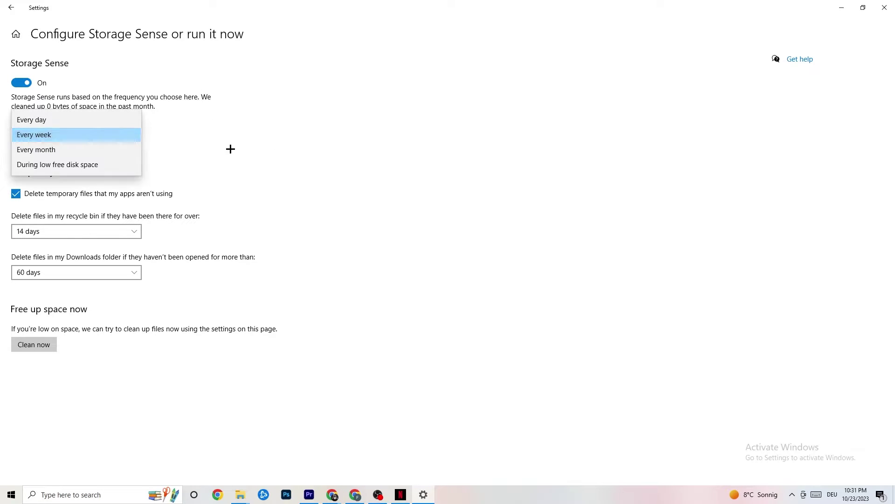
left_click(230, 148)
left_click(104, 230)
left_click(331, 186)
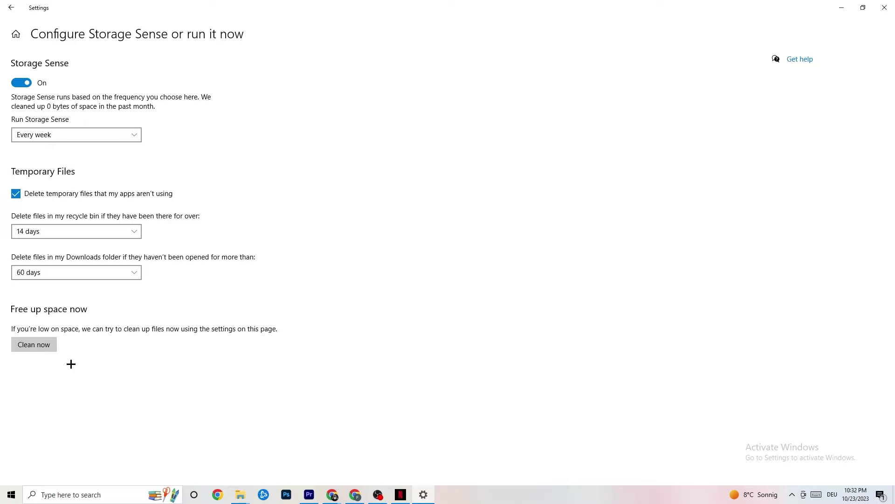
Step: Go back to the Settings overview and review the gaming settings for Xbox Game Bar, Captures and Game Mode
left_click(11, 7)
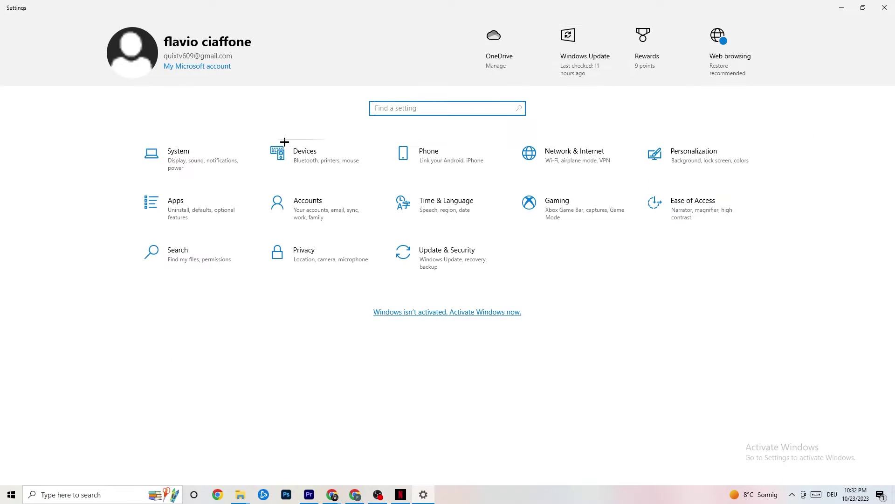
left_click(597, 214)
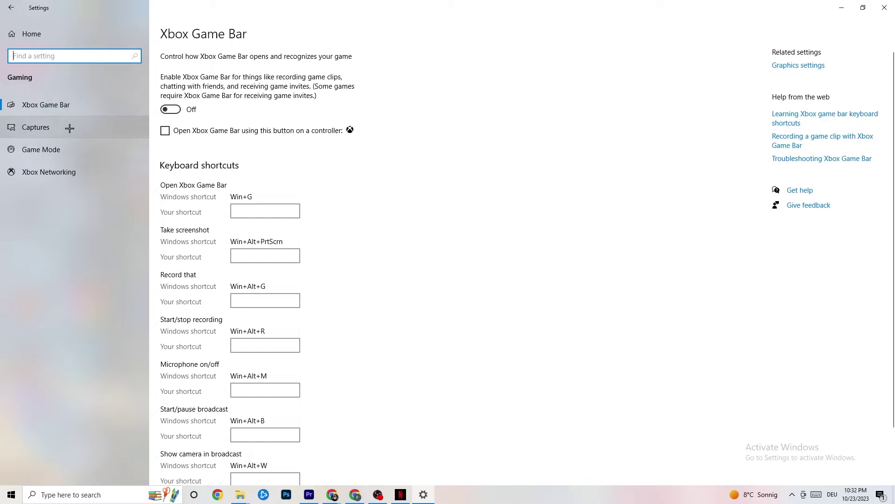
left_click(35, 127)
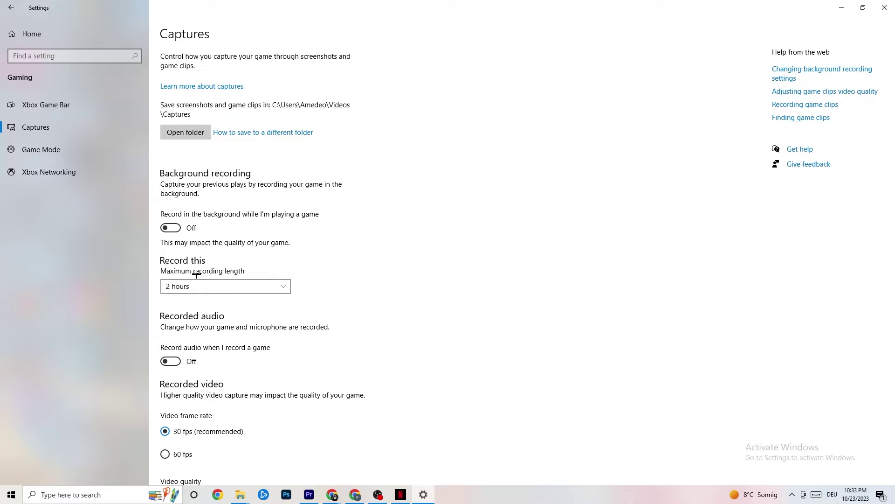
left_click(80, 149)
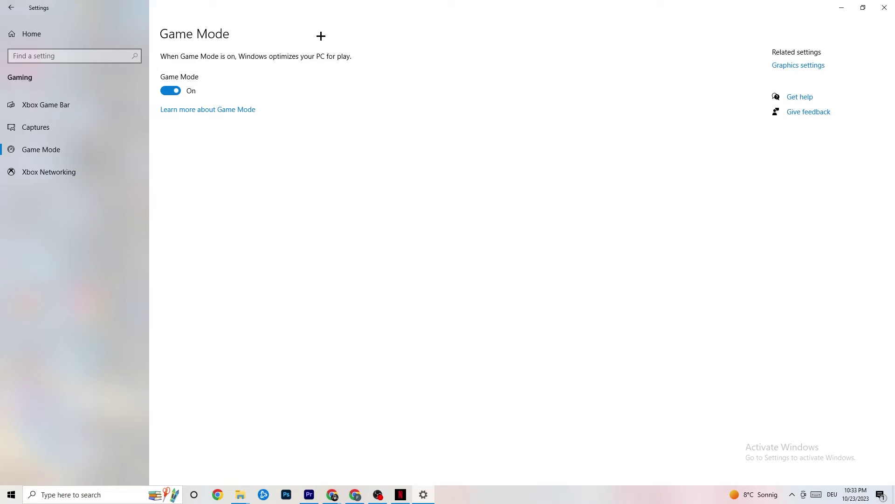
Step: Review the Windows Update and Troubleshoot pages under Update & Security, and close Settings
left_click(34, 33)
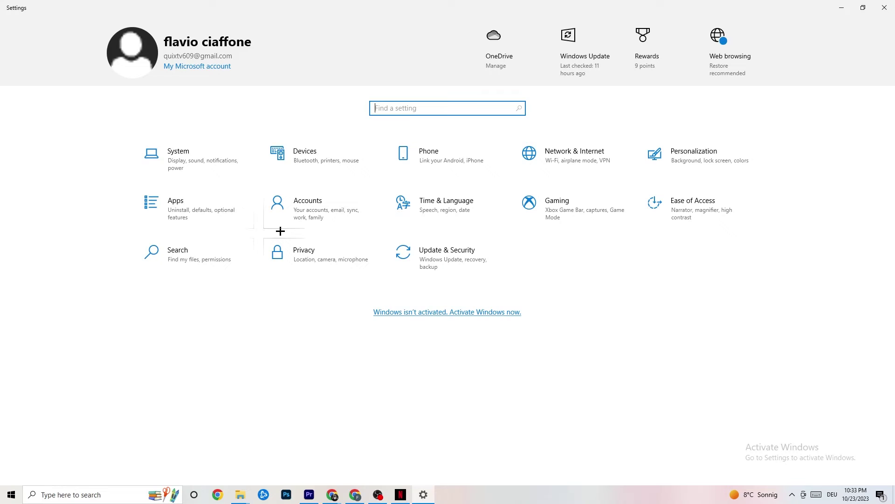
left_click(472, 269)
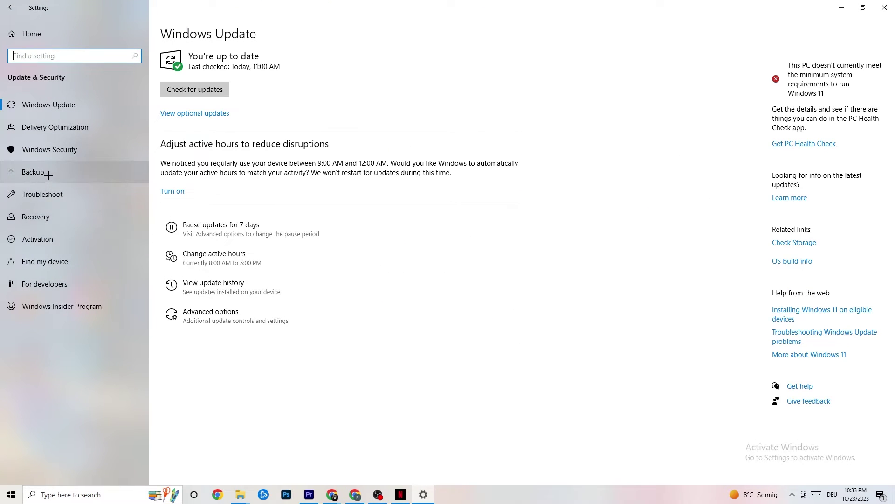
left_click(52, 193)
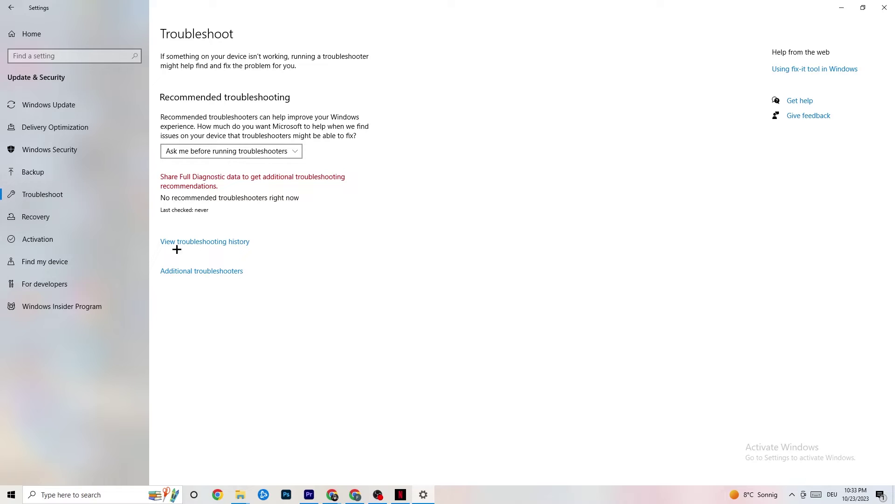
left_click(71, 106)
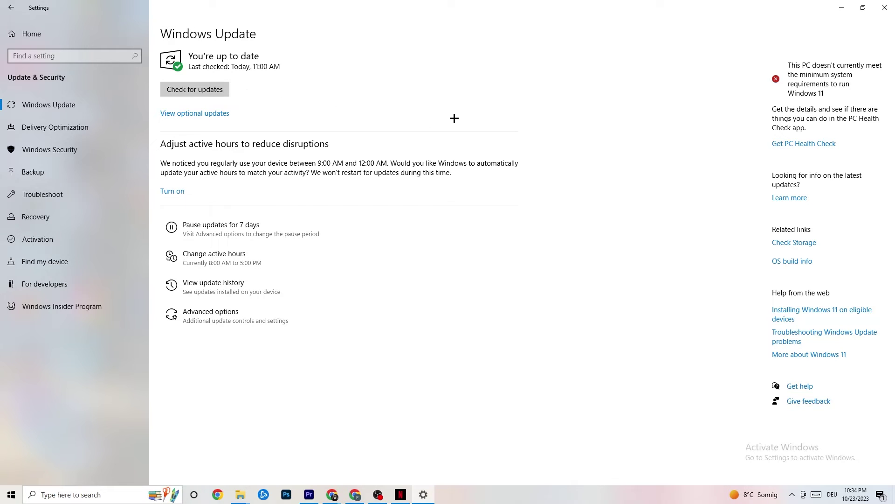
left_click(875, 10)
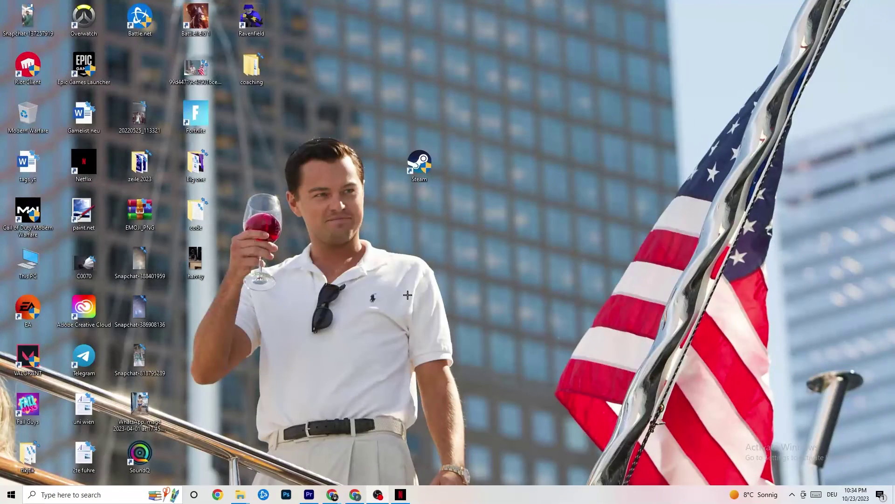